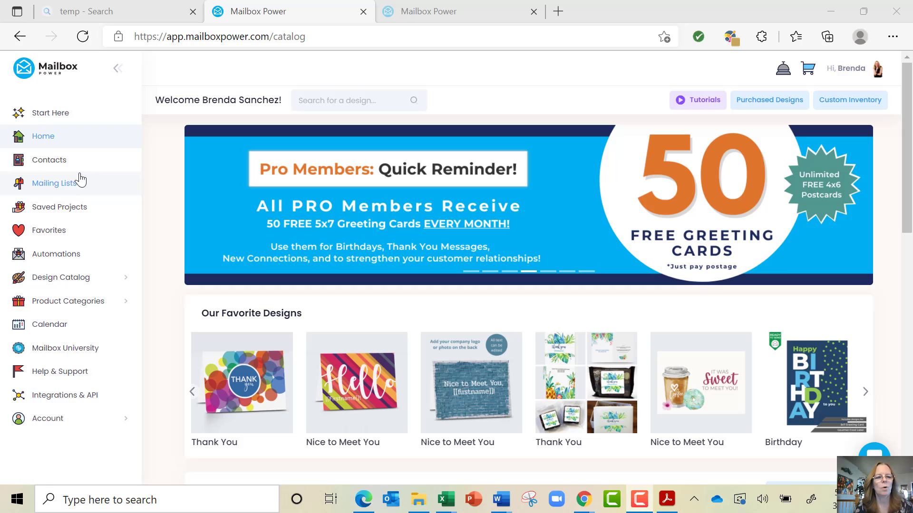
Continue editing the 'Copy of LRC Corny Thank You' 5x7 card from Saved Projects
{"action": "left_click", "coordinate": [63, 210]}
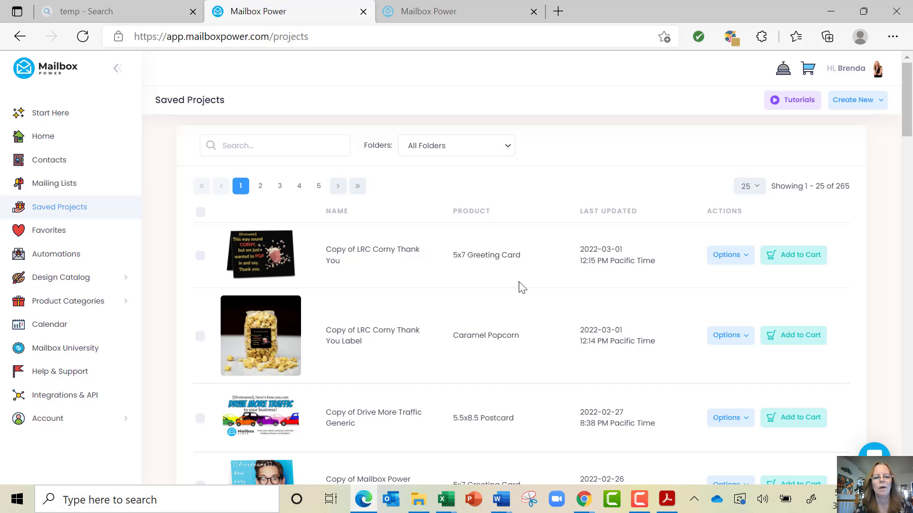
{"action": "left_click", "coordinate": [747, 259]}
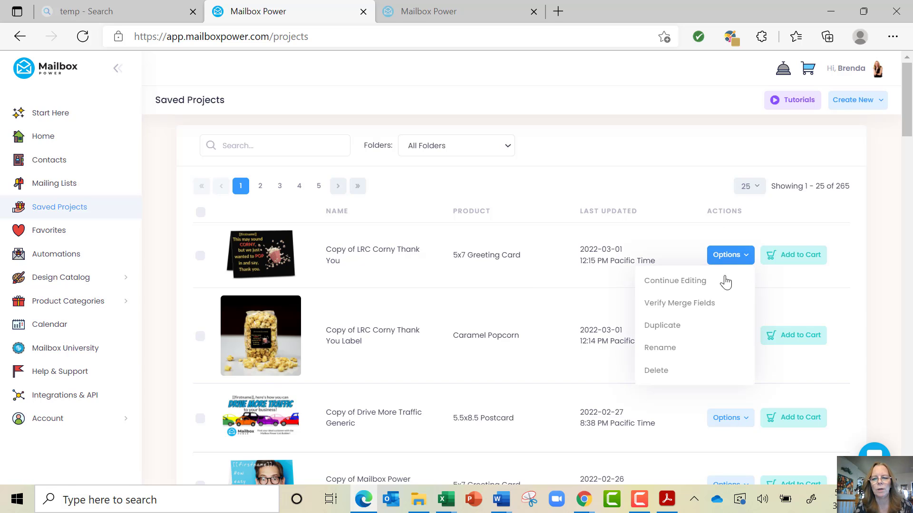
{"action": "left_click", "coordinate": [720, 280]}
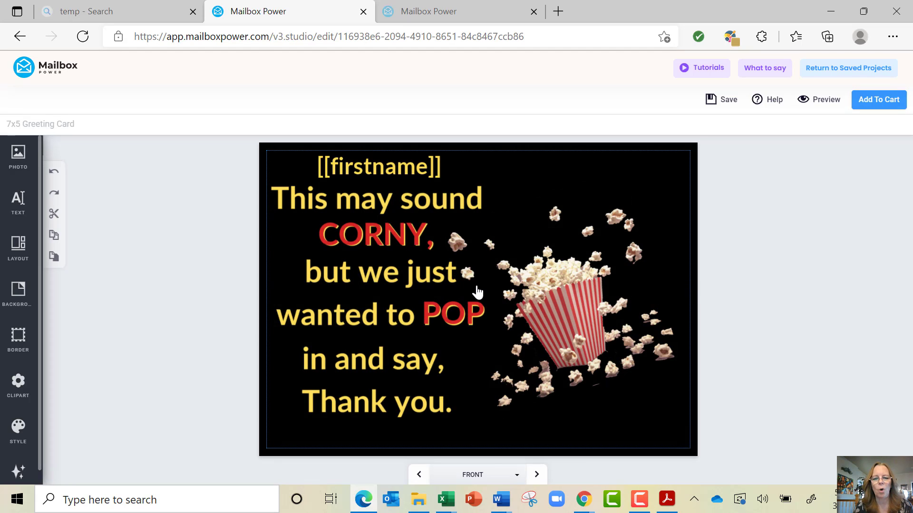
Show the Photo tool's Past Uploads > Recent uploads folder with its three images
{"action": "left_click", "coordinate": [19, 154]}
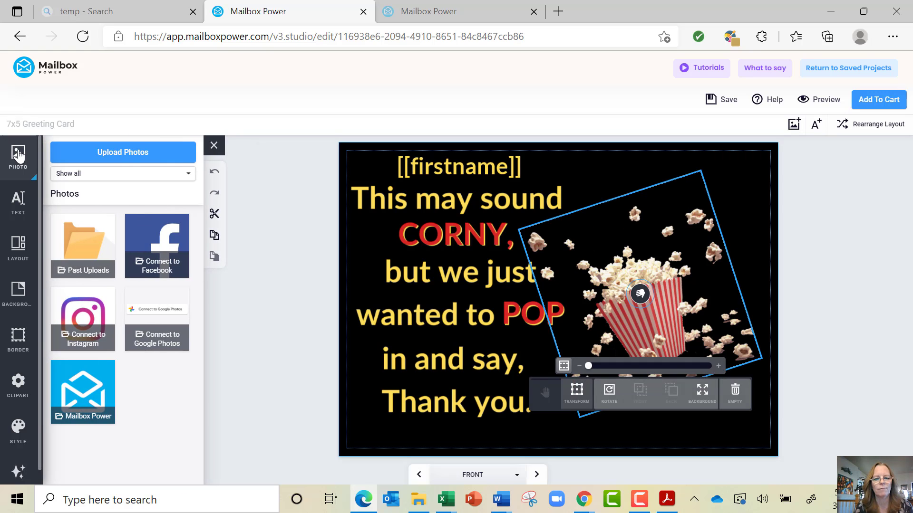
{"action": "left_click", "coordinate": [84, 245]}
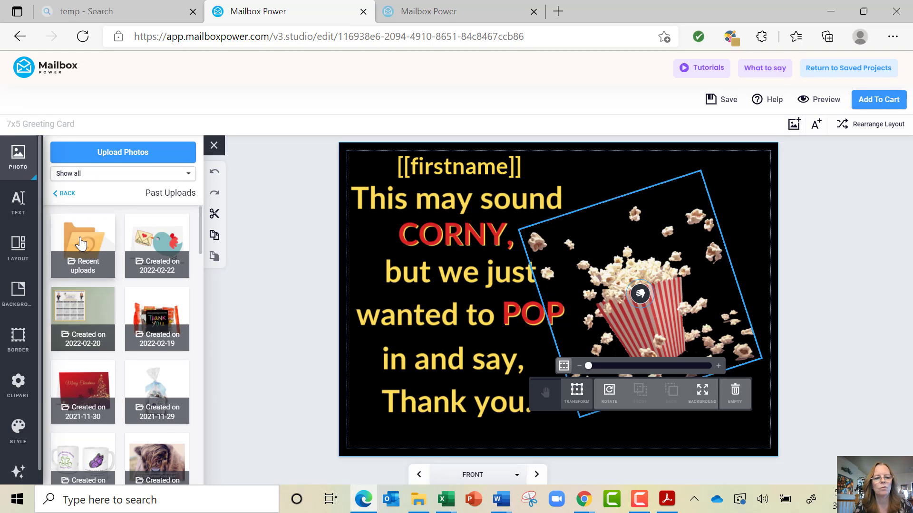
{"action": "left_click", "coordinate": [82, 244]}
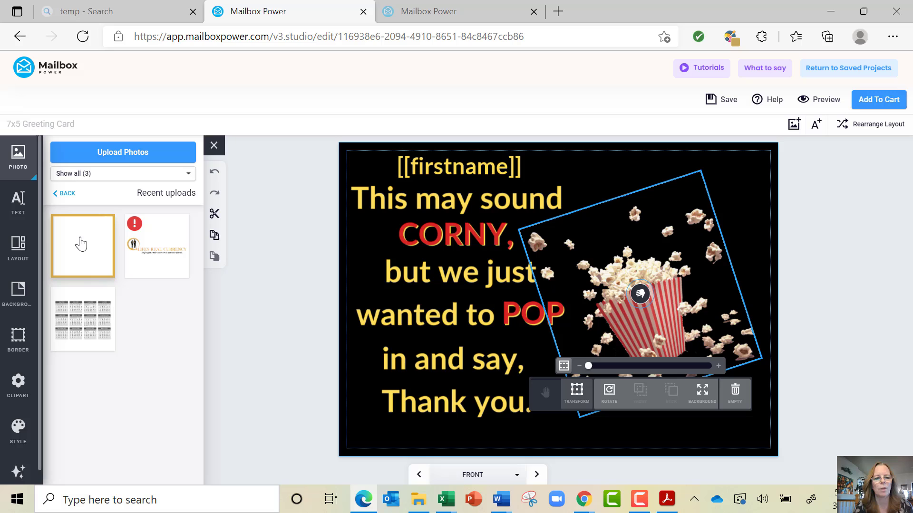
{"action": "mouse_move", "coordinate": [83, 245]}
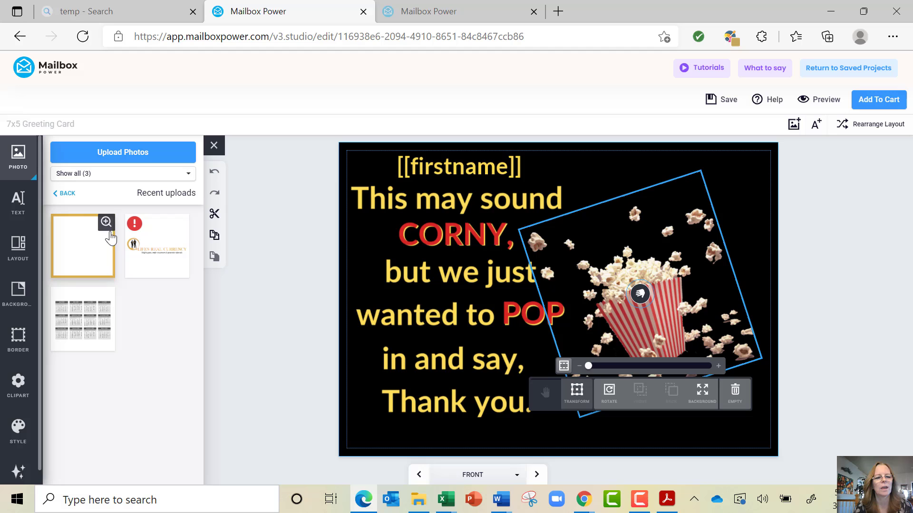
Upload bottom corner.PNG, LRC Calendar Stikup.png and Wedding5.png from the computer
{"action": "left_click", "coordinate": [140, 156]}
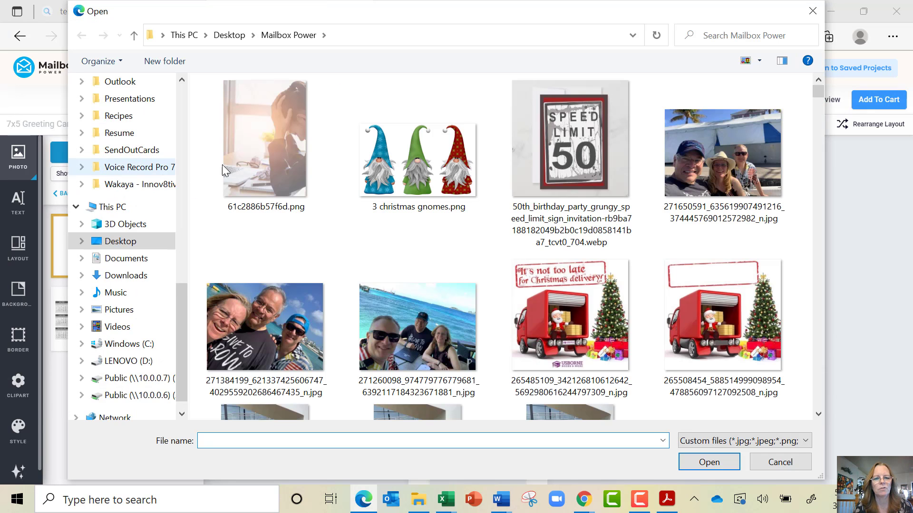
{"action": "scroll", "coordinate": [341, 206], "scroll_direction": "up", "scroll_amount": 5}
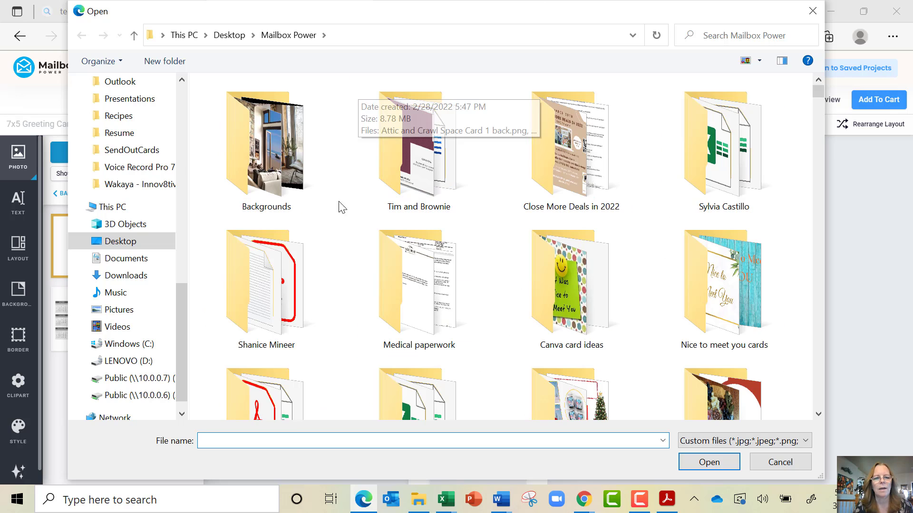
{"action": "scroll", "coordinate": [818, 384], "scroll_direction": "down", "scroll_amount": 5}
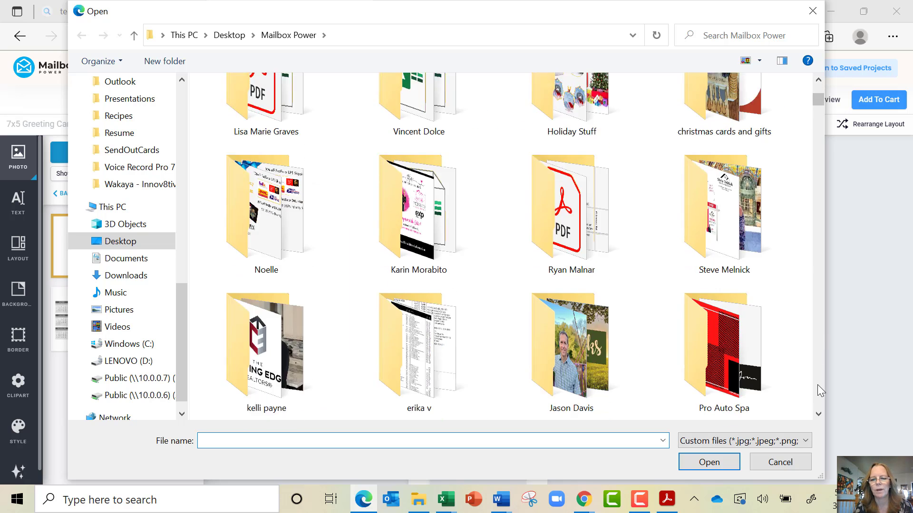
{"action": "scroll", "coordinate": [817, 385], "scroll_direction": "down", "scroll_amount": 3}
{"action": "scroll", "coordinate": [817, 384], "scroll_direction": "down", "scroll_amount": 3}
{"action": "scroll", "coordinate": [818, 384], "scroll_direction": "down", "scroll_amount": 3}
{"action": "scroll", "coordinate": [817, 385], "scroll_direction": "down", "scroll_amount": 3}
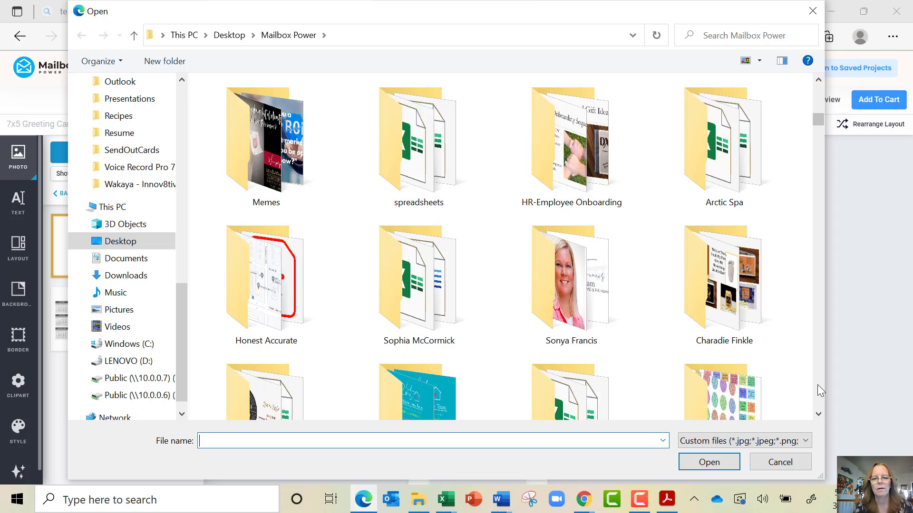
{"action": "scroll", "coordinate": [818, 384], "scroll_direction": "down", "scroll_amount": 5}
{"action": "scroll", "coordinate": [817, 384], "scroll_direction": "down", "scroll_amount": 3}
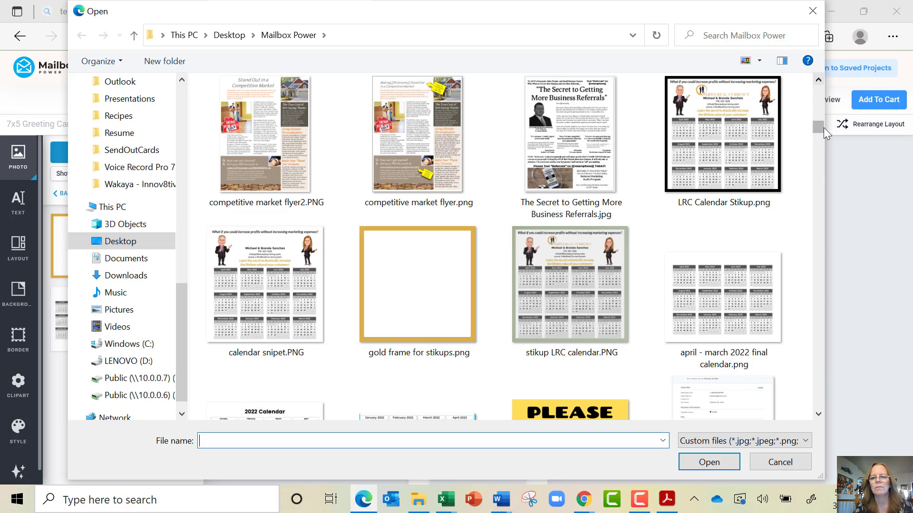
{"action": "left_click_drag", "start_coordinate": [824, 127], "coordinate": [823, 126]}
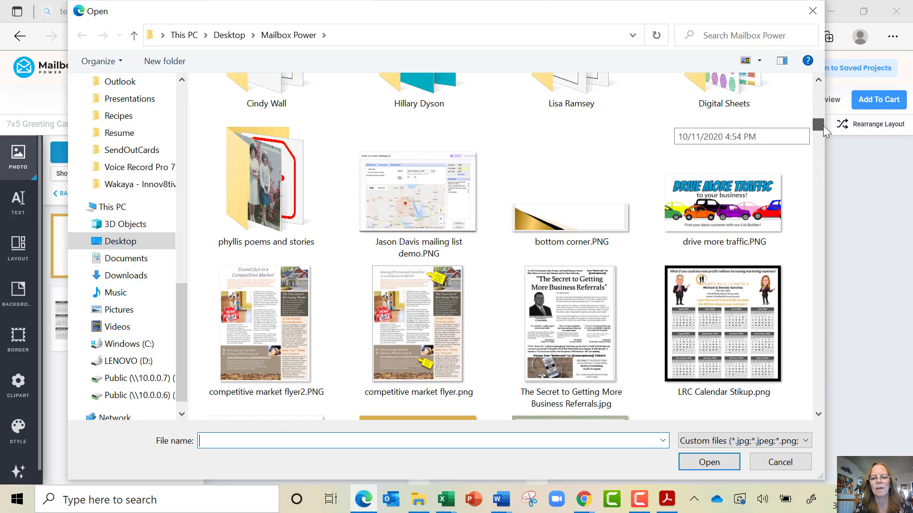
{"action": "left_click", "coordinate": [519, 122]}
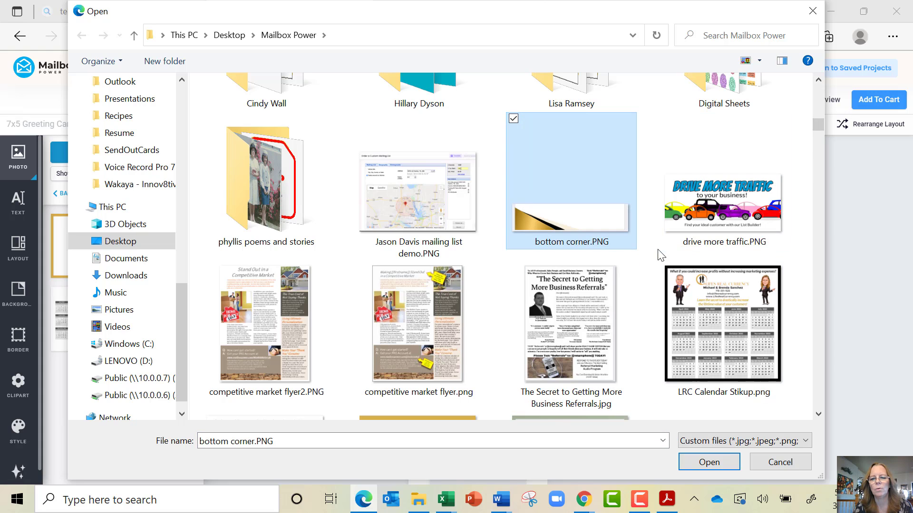
{"action": "left_click", "coordinate": [666, 270], "text": "ctrl"}
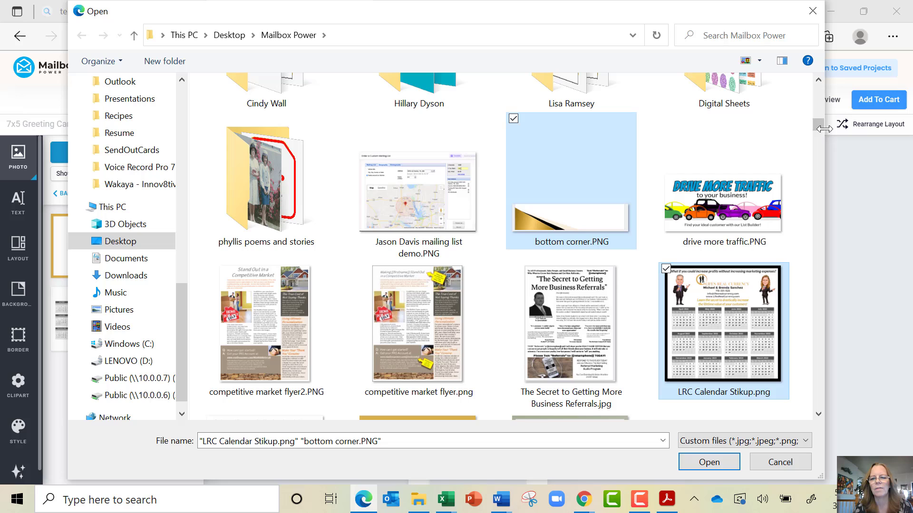
{"action": "left_click_drag", "start_coordinate": [818, 128], "coordinate": [819, 133]}
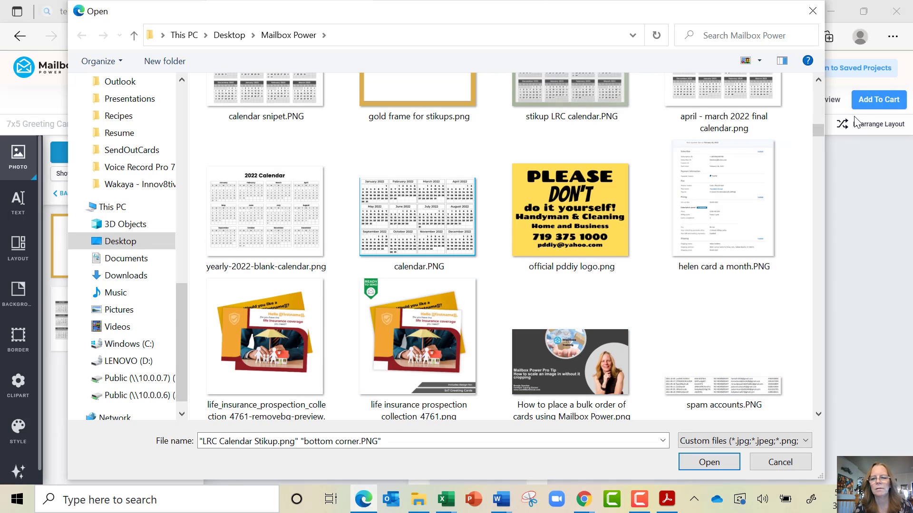
{"action": "left_click_drag", "start_coordinate": [820, 130], "coordinate": [819, 131]}
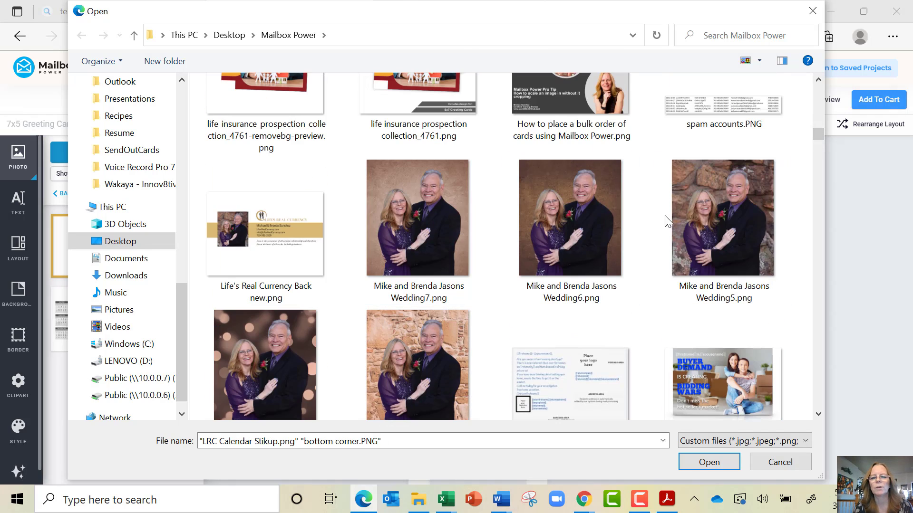
{"action": "left_click", "coordinate": [666, 163]}
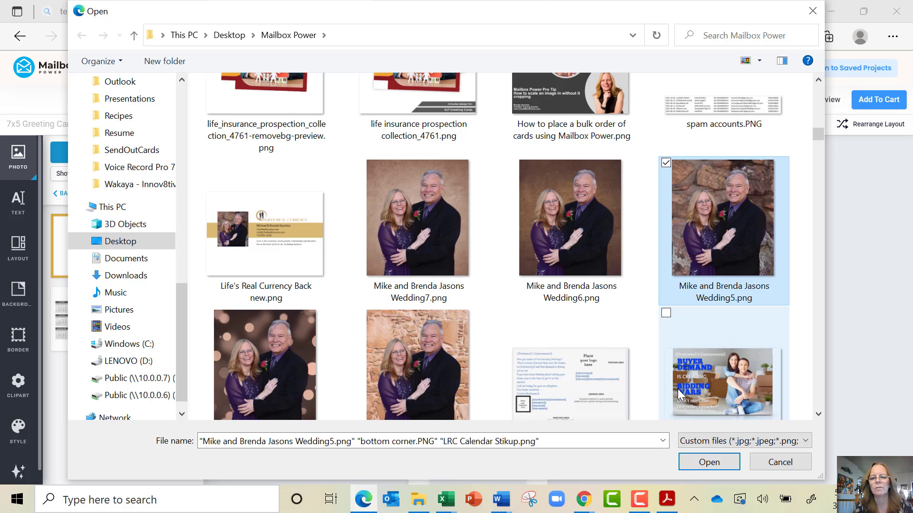
{"action": "left_click", "coordinate": [718, 458]}
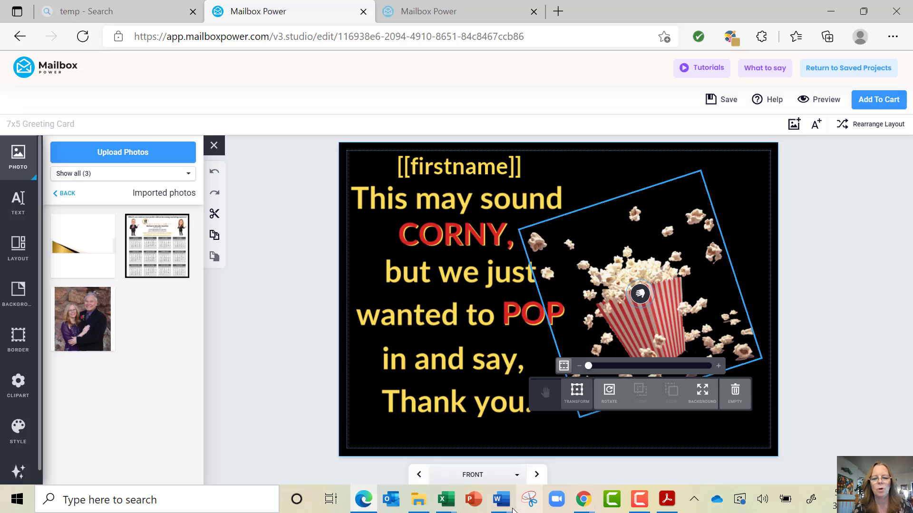
Place the Wedding5 couple photo on the Inside Top page, shrink it, and move it up
{"action": "left_click", "coordinate": [537, 475]}
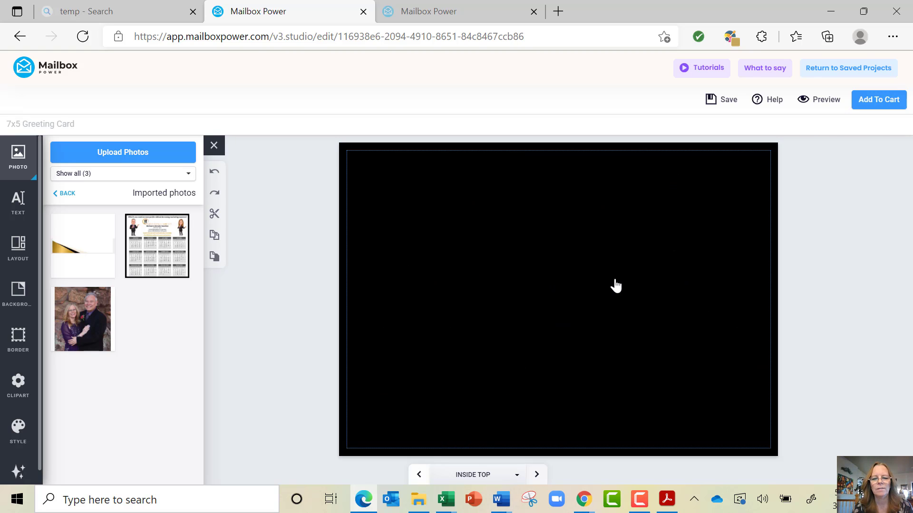
{"action": "mouse_move", "coordinate": [83, 319]}
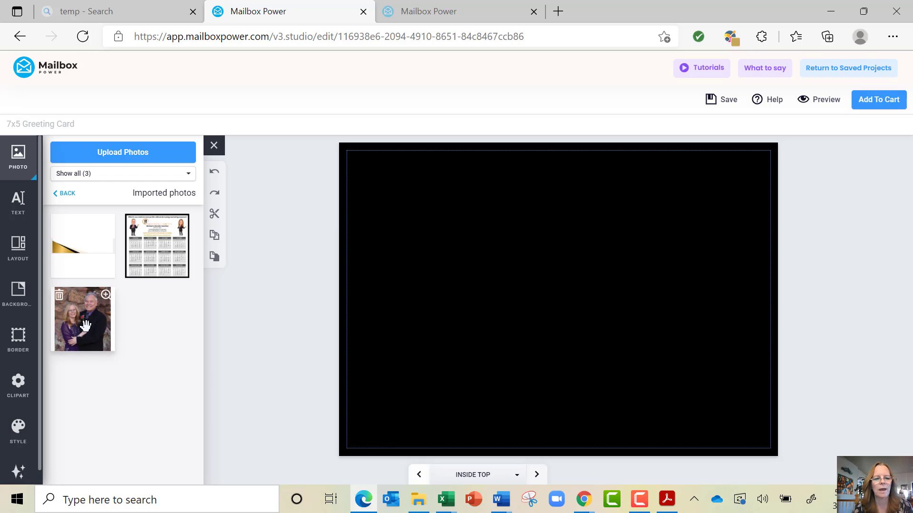
{"action": "left_click_drag", "start_coordinate": [86, 327], "coordinate": [575, 300]}
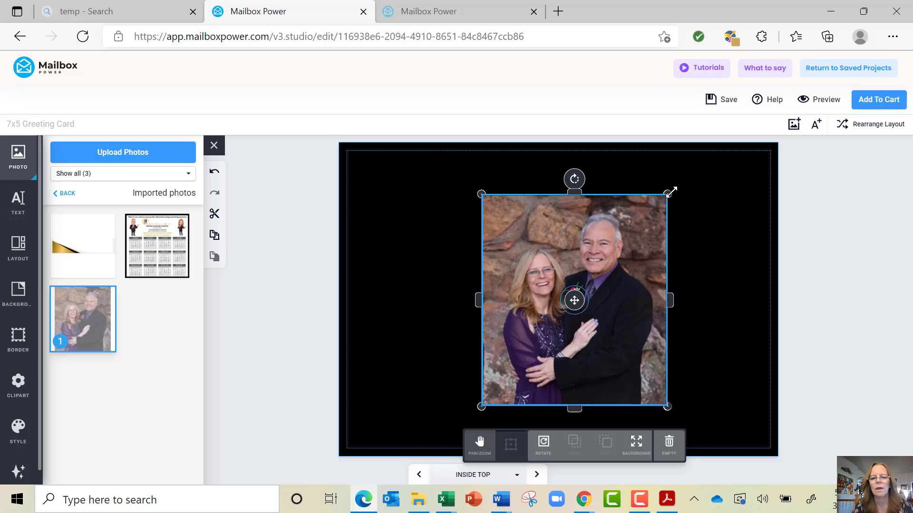
{"action": "left_click_drag", "start_coordinate": [670, 193], "coordinate": [604, 266]}
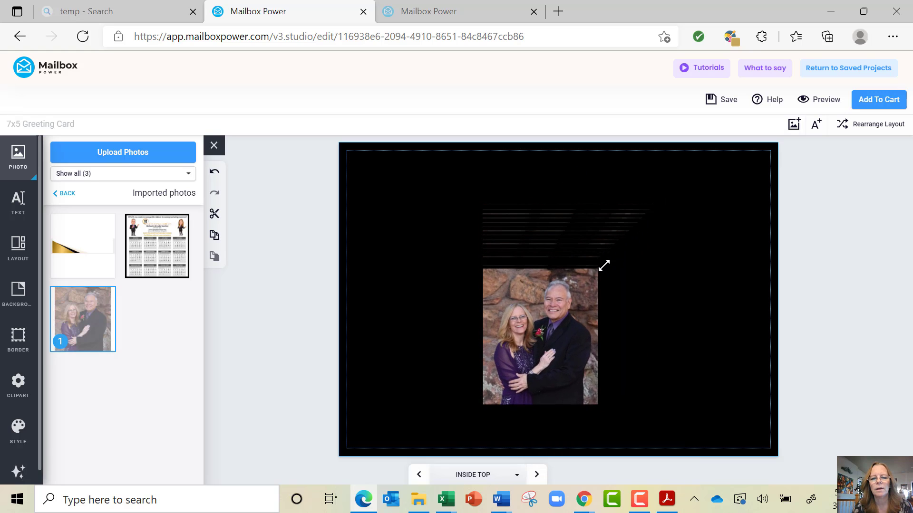
{"action": "left_click_drag", "start_coordinate": [604, 266], "coordinate": [589, 275]}
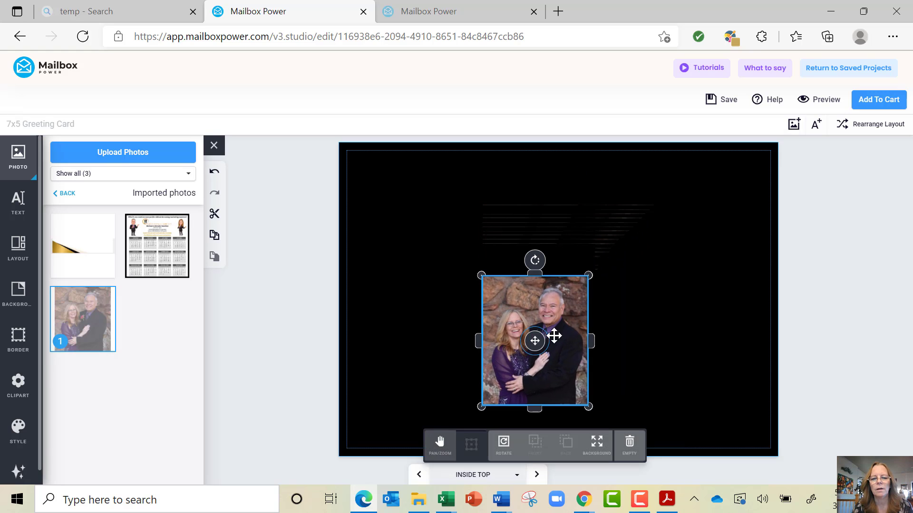
{"action": "left_click_drag", "start_coordinate": [535, 340], "coordinate": [563, 301]}
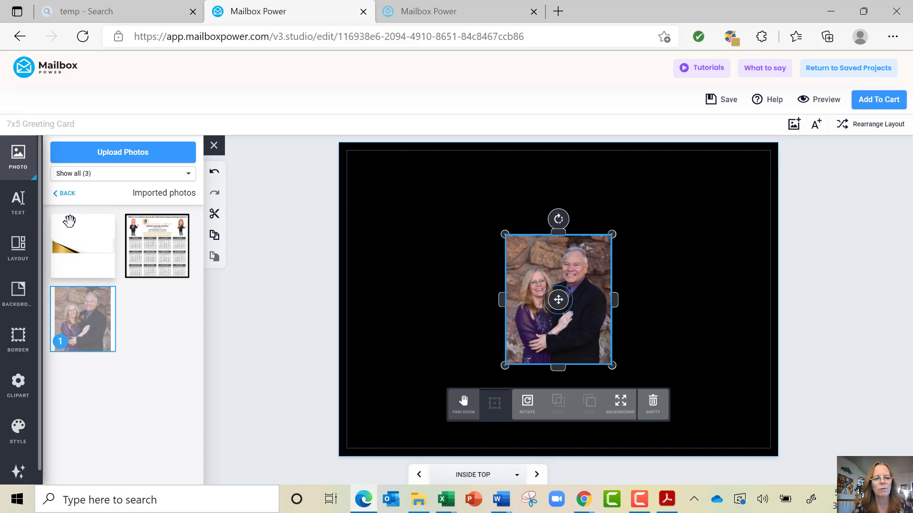
Delete the gold corner and calendar uploads, and empty the Inside Top photo frame
{"action": "mouse_move", "coordinate": [82, 245]}
{"action": "left_click", "coordinate": [60, 225]}
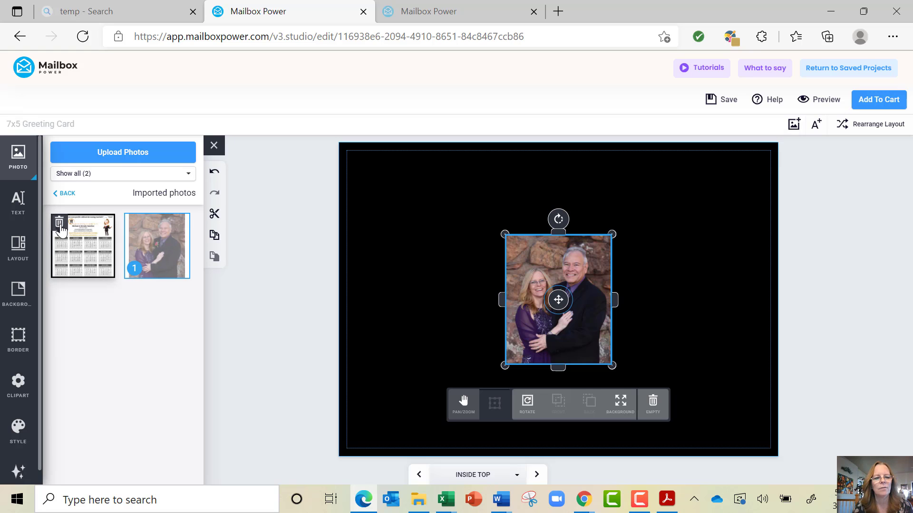
{"action": "left_click", "coordinate": [60, 225]}
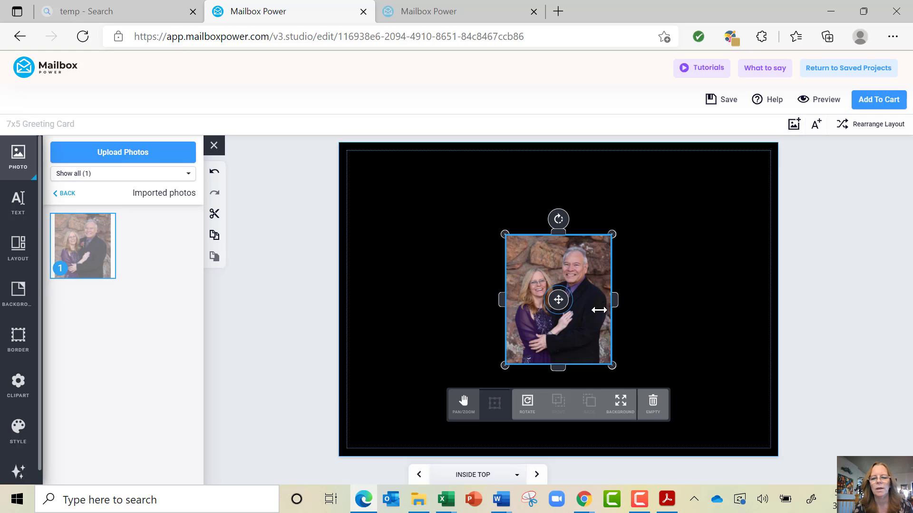
{"action": "left_click", "coordinate": [653, 403]}
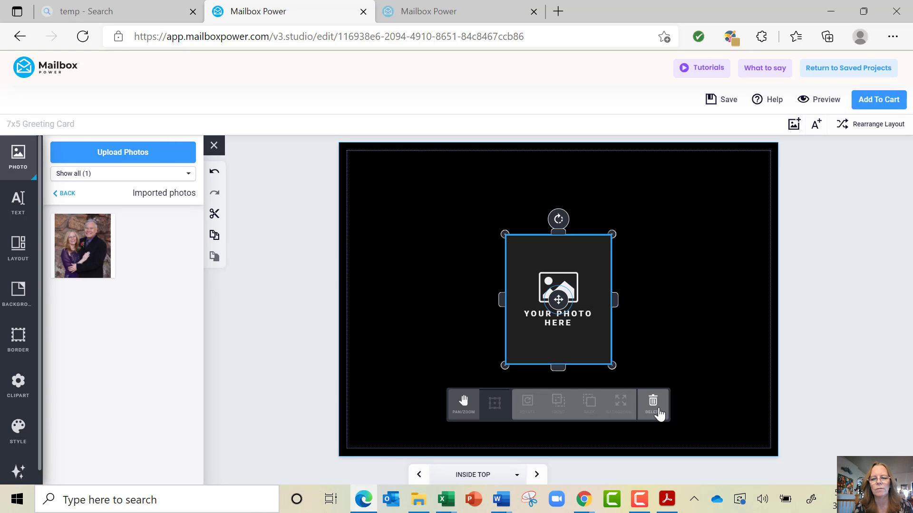